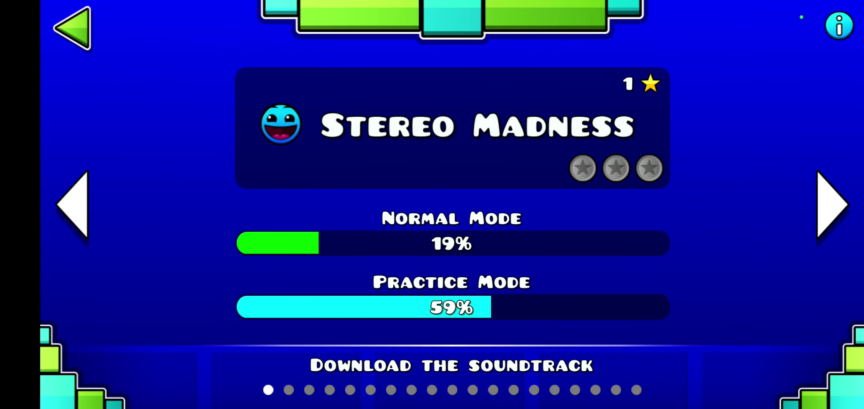
# Flip through the main level pages, forward and back past Dry Out to Stereo Madness
pyautogui.click(828, 205)
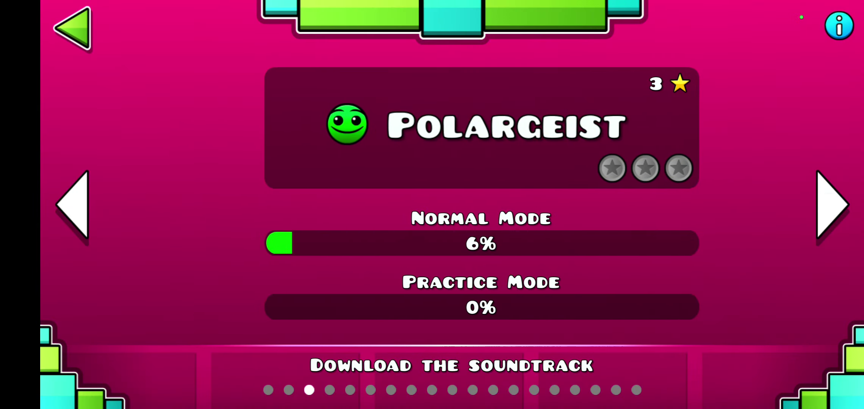
pyautogui.click(822, 221)
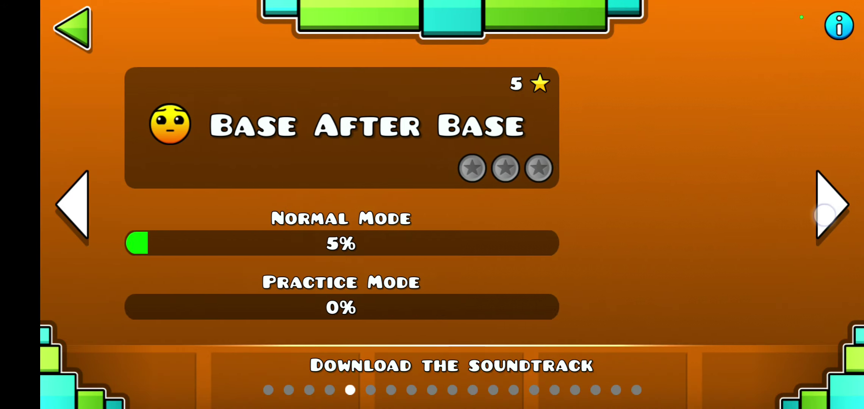
pyautogui.click(827, 204)
pyautogui.click(47, 204)
pyautogui.click(61, 208)
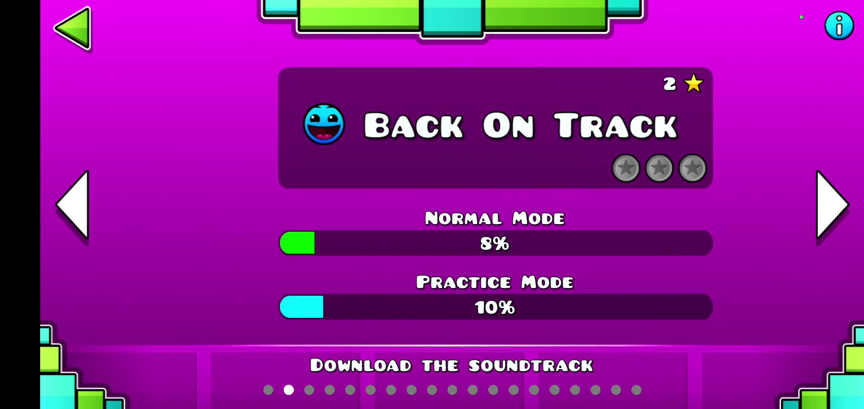
pyautogui.click(52, 218)
pyautogui.click(72, 204)
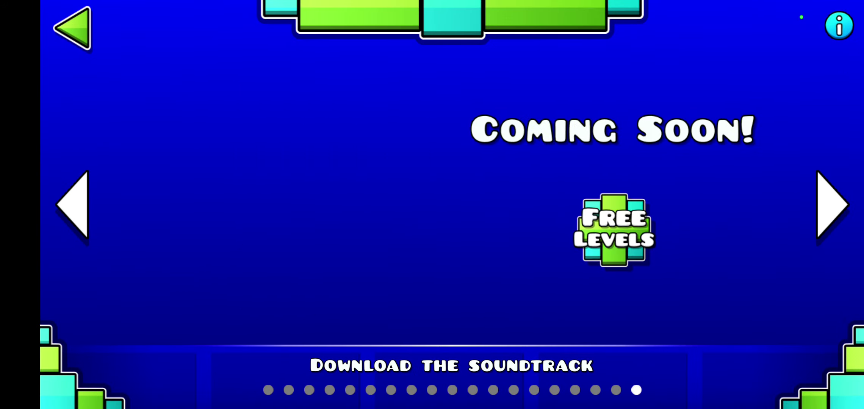
# View the RobTop Games list, then return to Stereo Madness and start a normal run
pyautogui.click(481, 240)
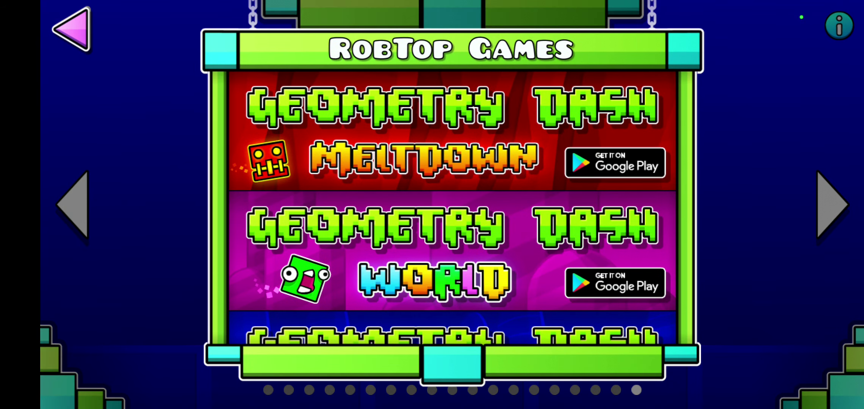
pyautogui.moveTo(452, 284); pyautogui.dragTo(453, 149)
pyautogui.click(71, 28)
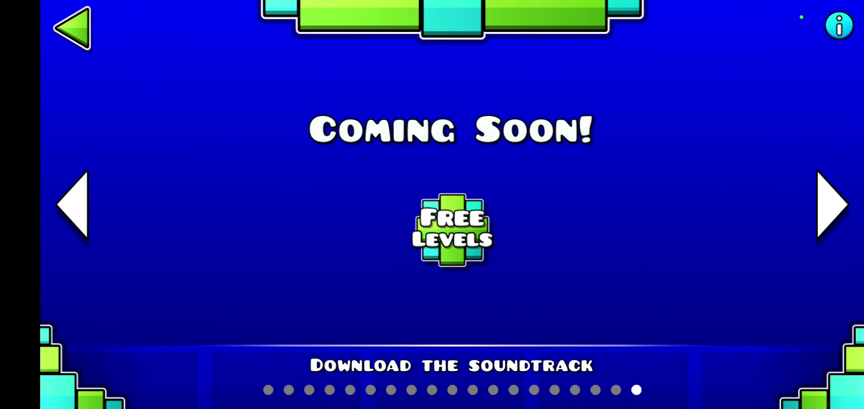
pyautogui.click(832, 204)
pyautogui.click(434, 125)
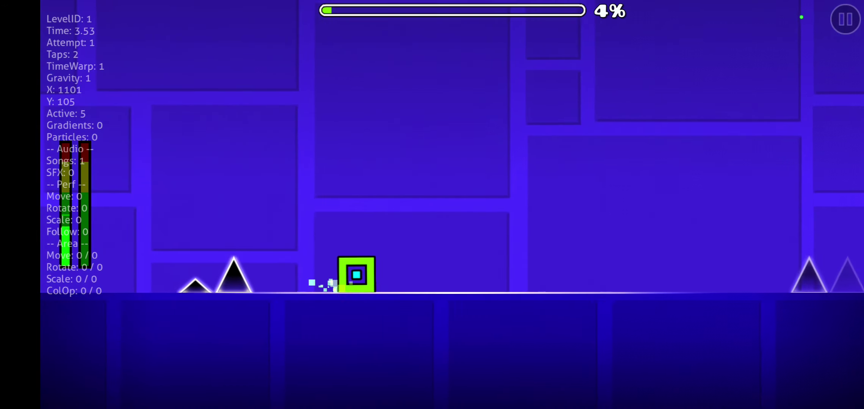
# Jump over spikes and onto blocks until crashing at 13%, then pause and exit the retry
pyautogui.click(432, 203)
pyautogui.click(696, 204)
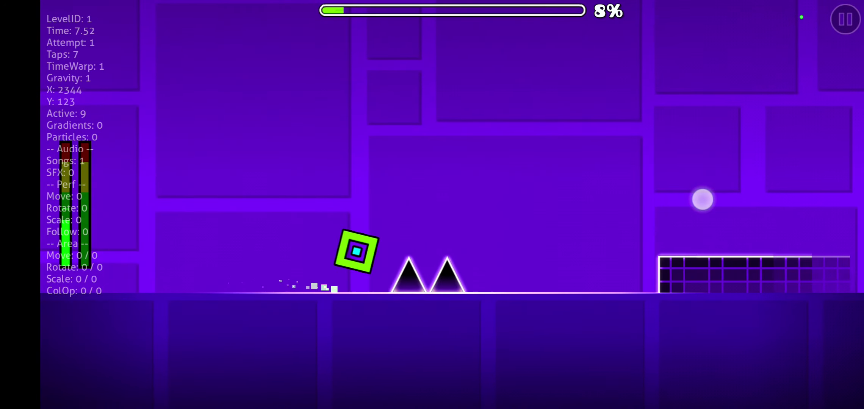
pyautogui.click(432, 203)
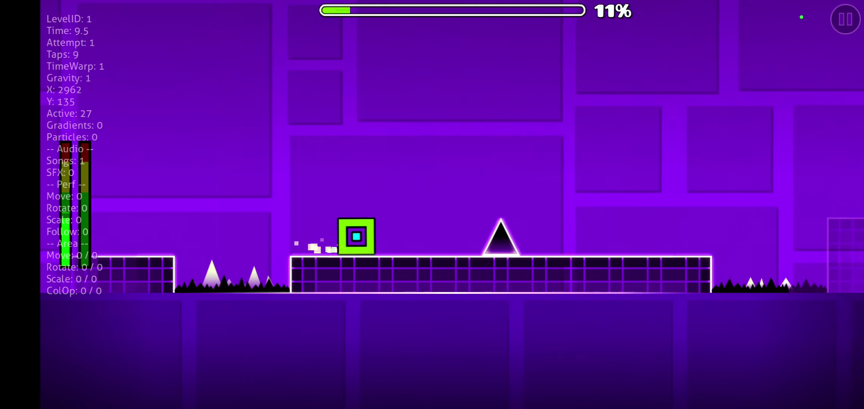
pyautogui.click(432, 202)
pyautogui.click(432, 203)
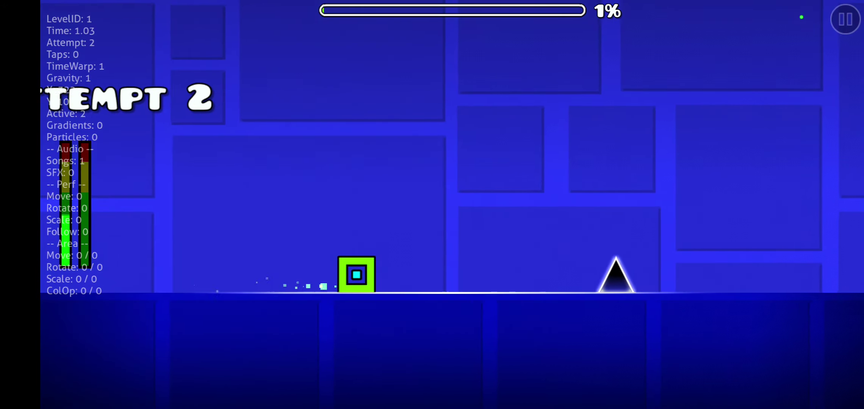
pyautogui.click(843, 22)
pyautogui.click(510, 238)
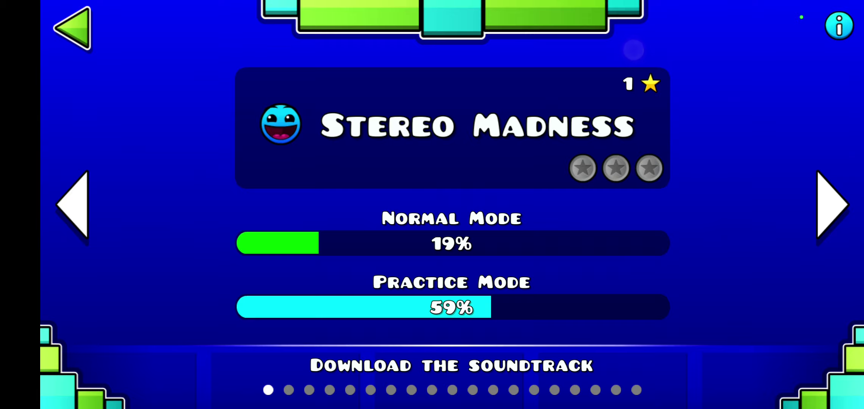
# Switch between the Stereo Madness and Back On Track pages, then start Back On Track
pyautogui.click(832, 205)
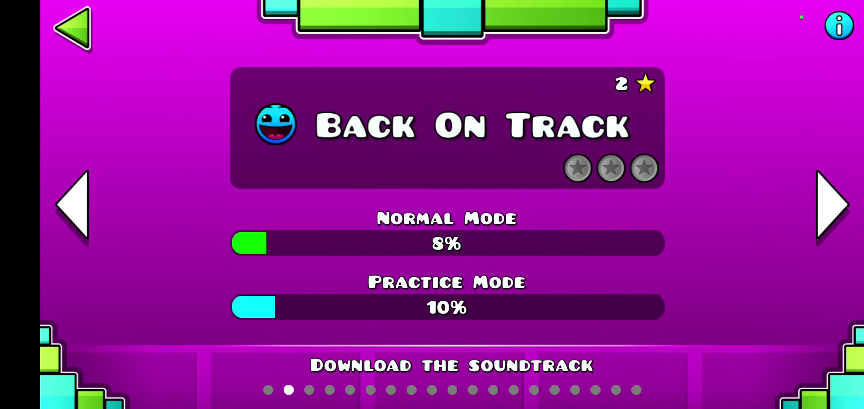
pyautogui.click(72, 204)
pyautogui.click(831, 205)
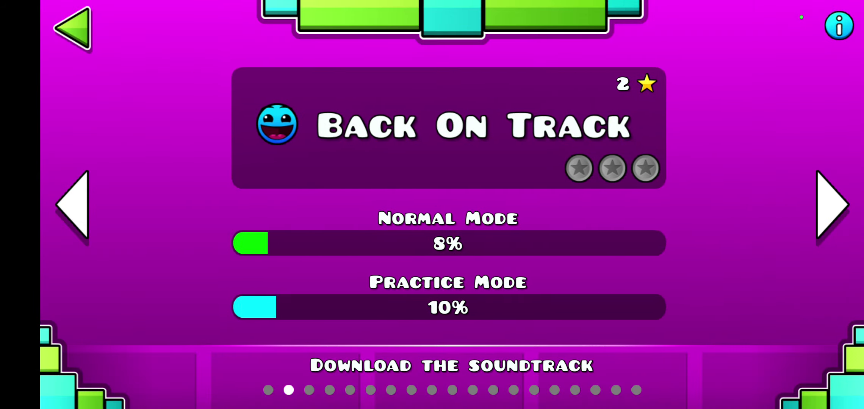
pyautogui.click(72, 204)
pyautogui.click(831, 205)
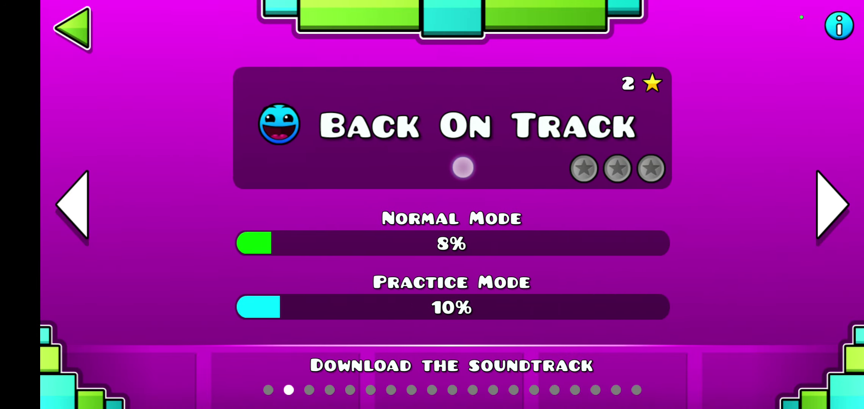
pyautogui.click(463, 167)
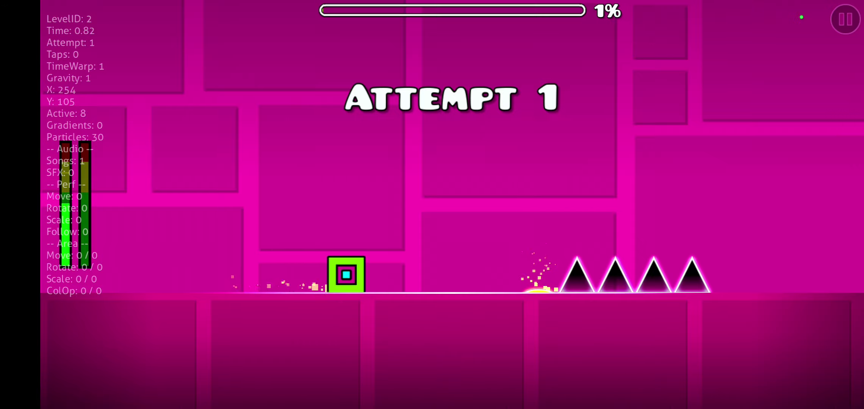
# Jump over Back On Track's opening spike rows across several failed attempts
pyautogui.click(432, 203)
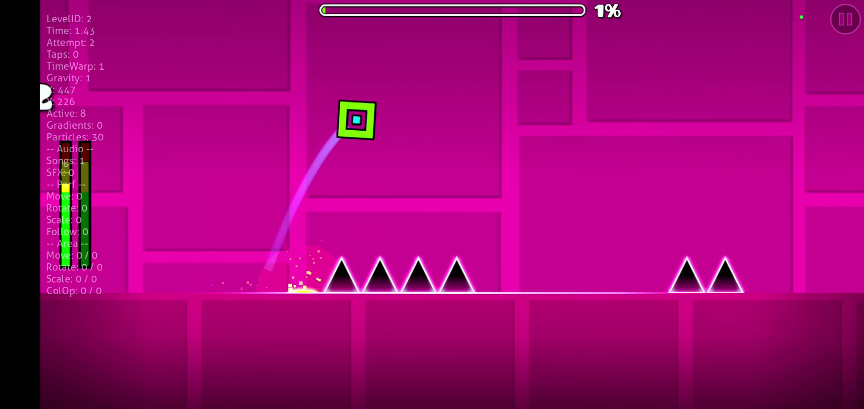
pyautogui.click(668, 286)
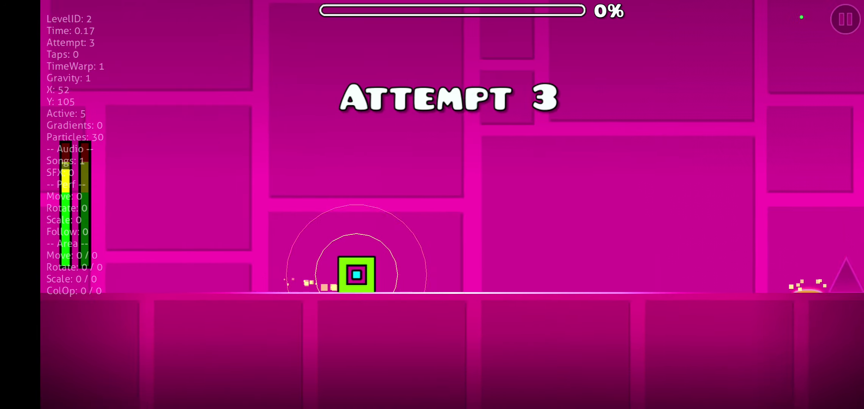
pyautogui.click(698, 297)
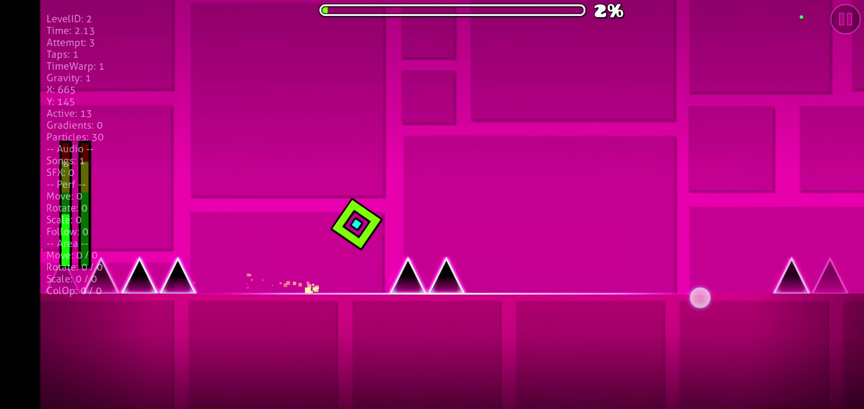
pyautogui.click(700, 277)
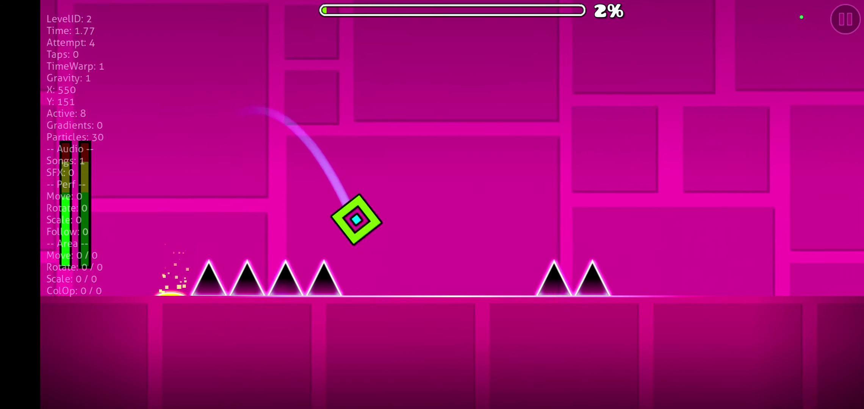
pyautogui.click(698, 214)
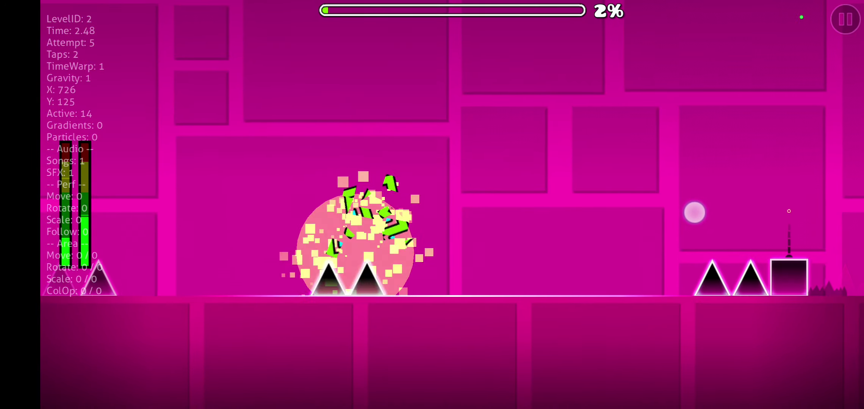
pyautogui.click(432, 205)
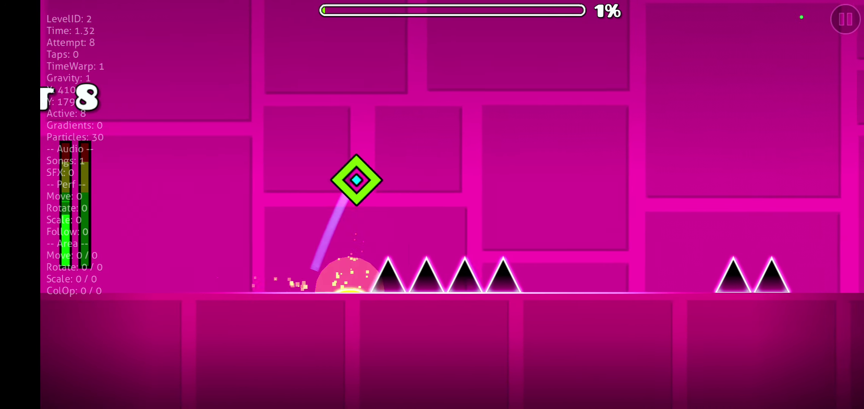
# Push a later attempt over spikes and blocks to 12%, then switch to practice mode
pyautogui.click(432, 205)
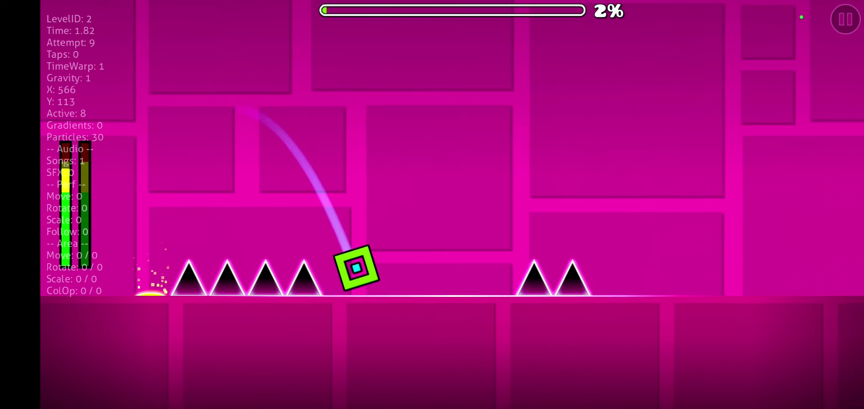
pyautogui.click(432, 205)
pyautogui.click(432, 204)
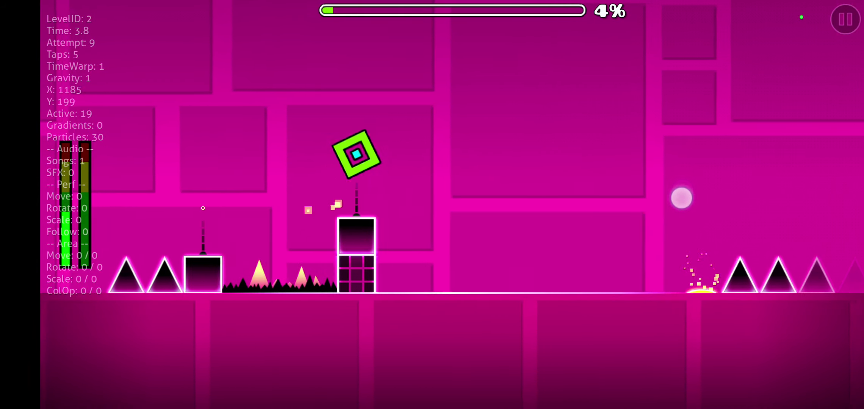
pyautogui.click(432, 204)
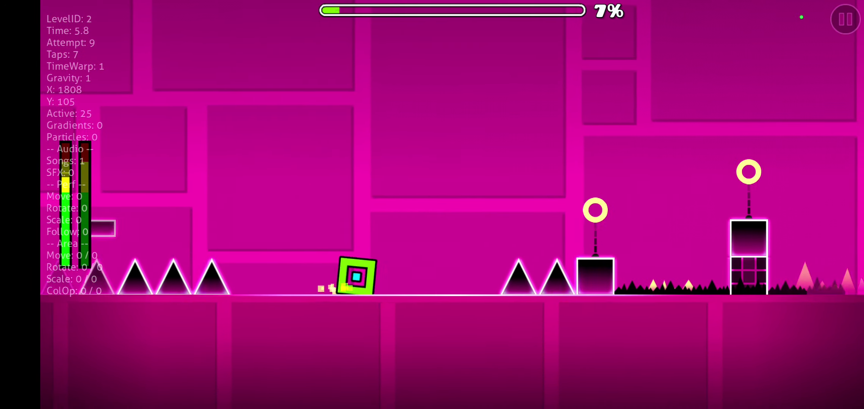
pyautogui.click(432, 204)
pyautogui.click(432, 205)
pyautogui.click(433, 205)
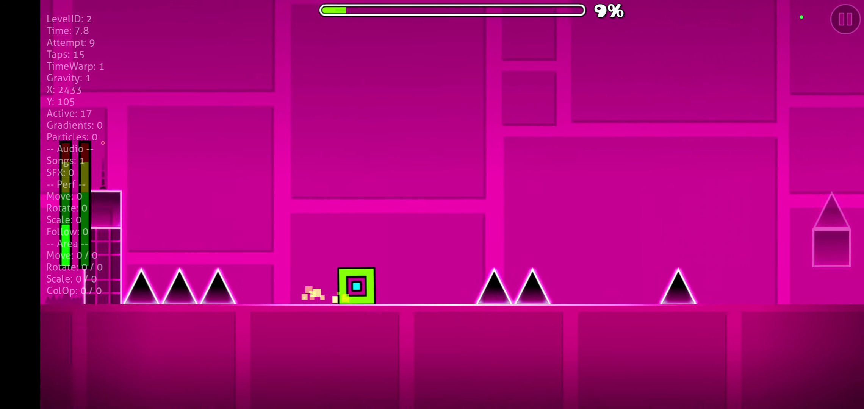
pyautogui.click(433, 204)
pyautogui.click(433, 205)
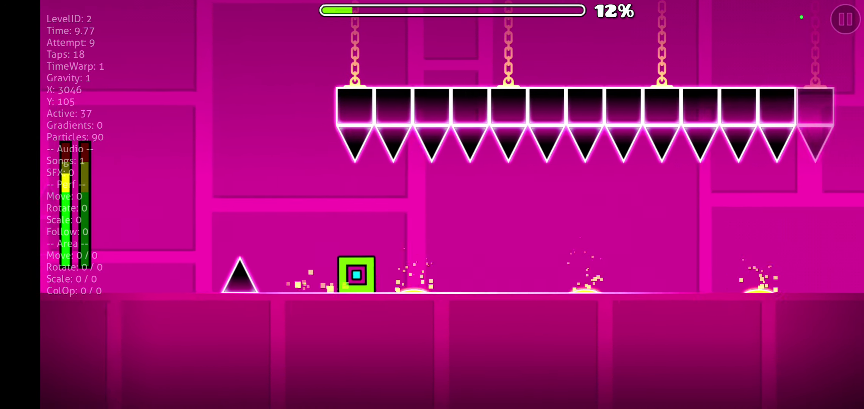
pyautogui.click(432, 204)
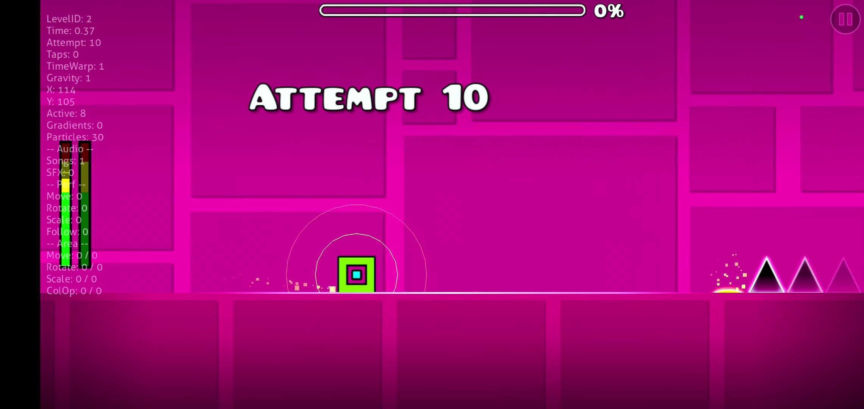
pyautogui.click(432, 205)
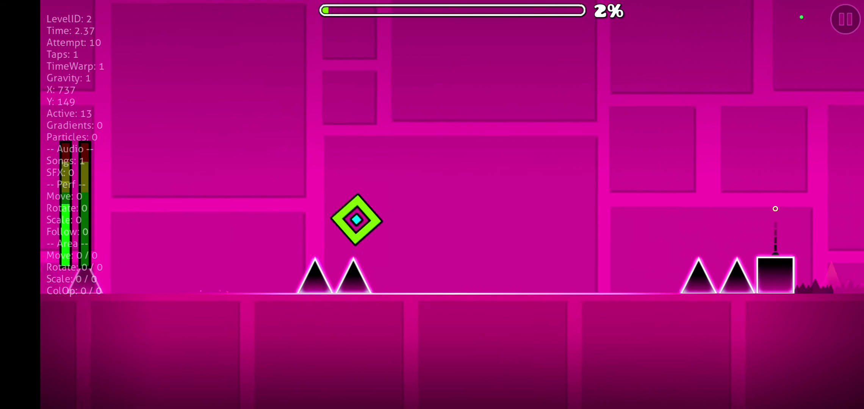
pyautogui.click(845, 19)
pyautogui.click(404, 242)
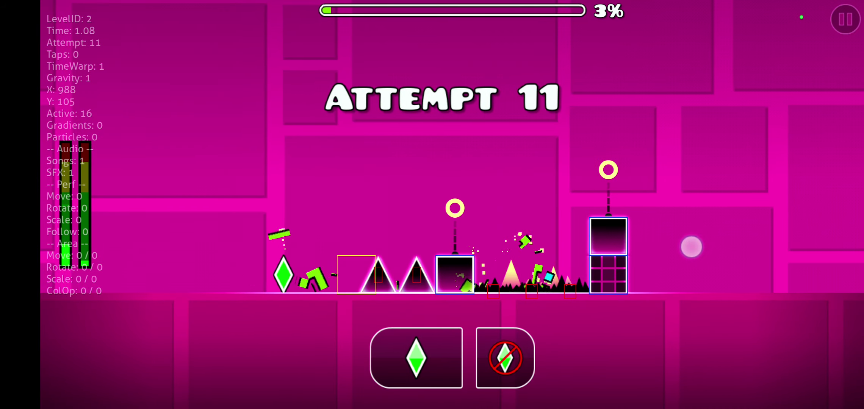
# In practice mode, jump onto the first block and over the spike rows
pyautogui.click(432, 204)
pyautogui.click(432, 205)
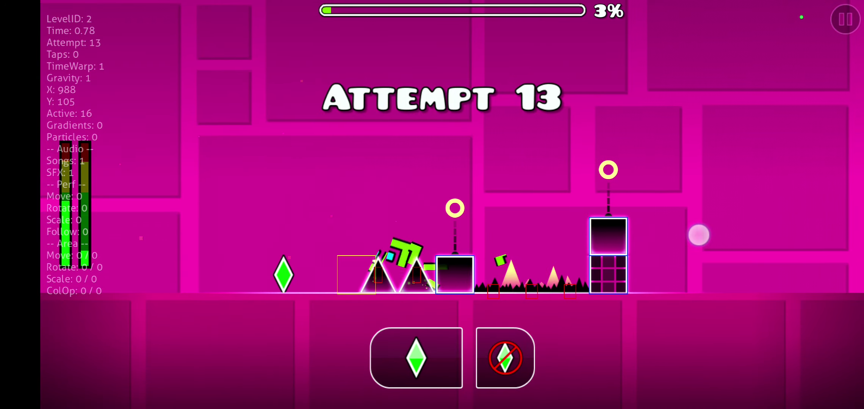
pyautogui.click(432, 205)
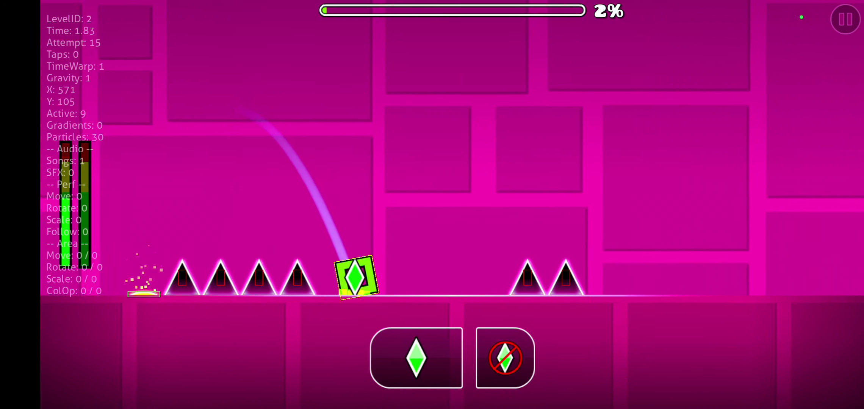
pyautogui.click(432, 205)
pyautogui.click(432, 205)
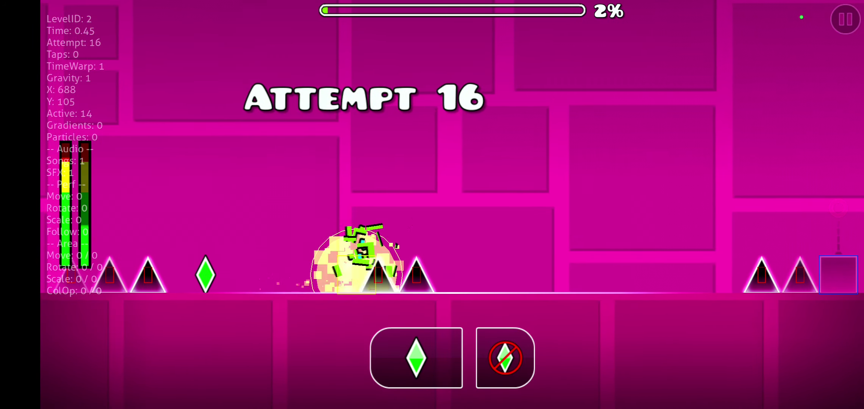
pyautogui.click(432, 204)
pyautogui.click(432, 205)
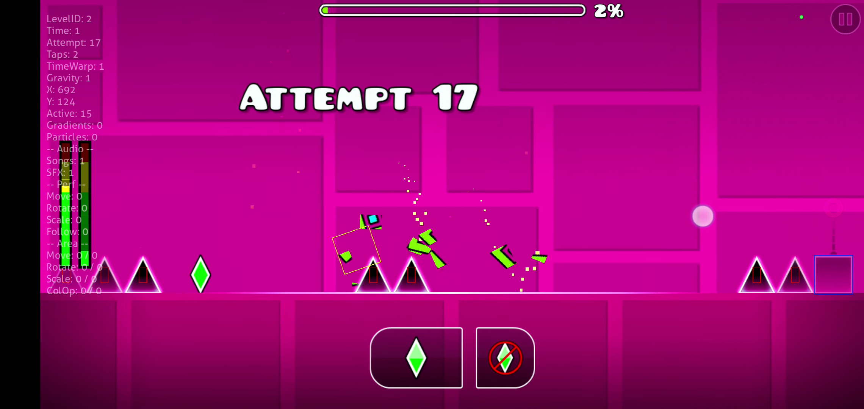
pyautogui.click(432, 205)
pyautogui.click(432, 205)
pyautogui.click(433, 205)
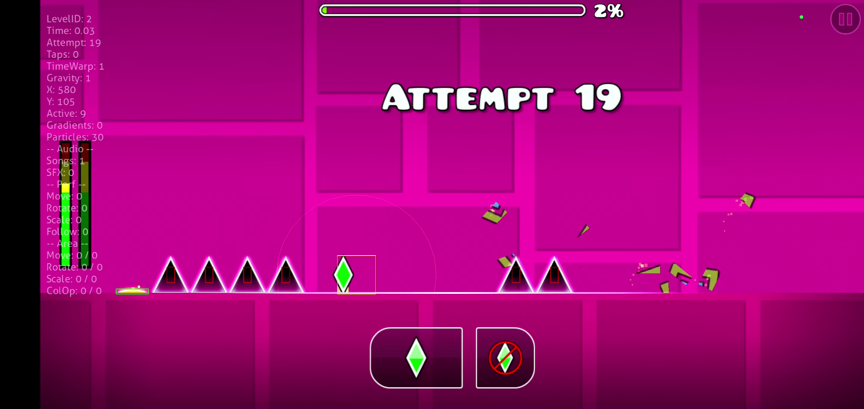
pyautogui.click(433, 204)
# Jump across blocks, orbs and long spike rows, past the spike under hanging spikes
pyautogui.click(433, 204)
pyautogui.click(432, 205)
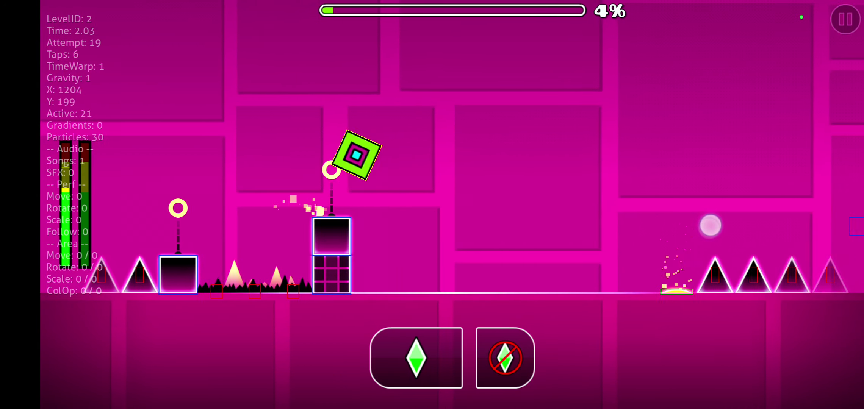
pyautogui.click(432, 205)
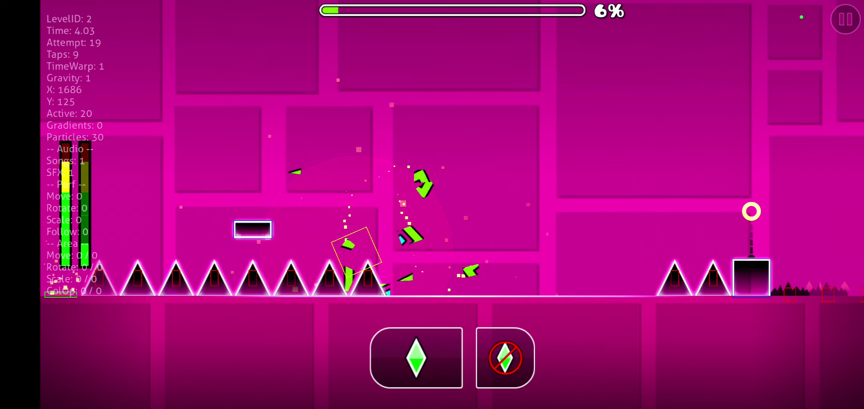
pyautogui.click(433, 205)
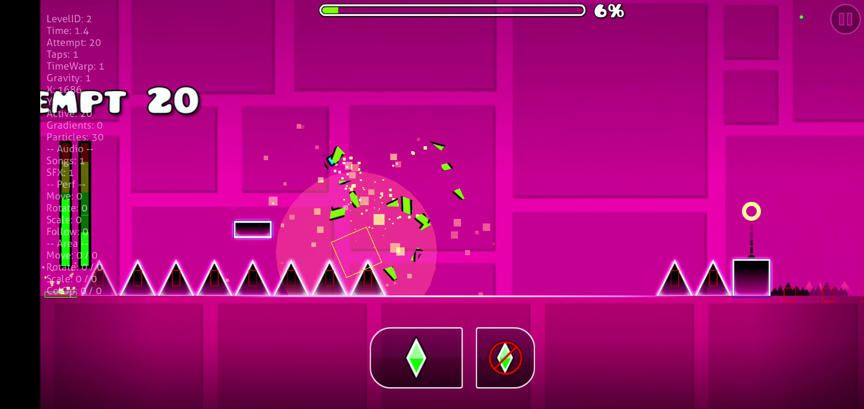
pyautogui.click(432, 205)
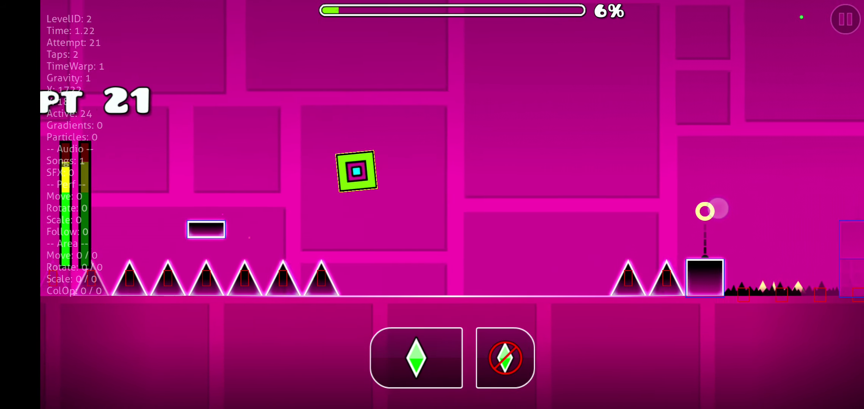
pyautogui.click(432, 205)
pyautogui.click(432, 204)
pyautogui.click(432, 204)
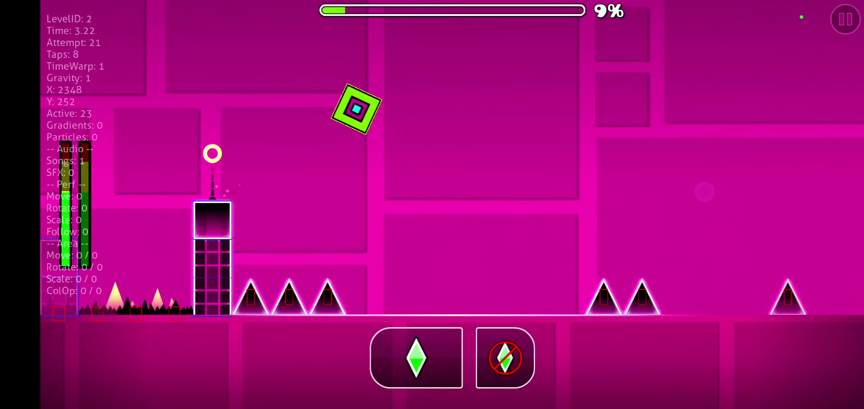
pyautogui.click(432, 204)
pyautogui.click(432, 205)
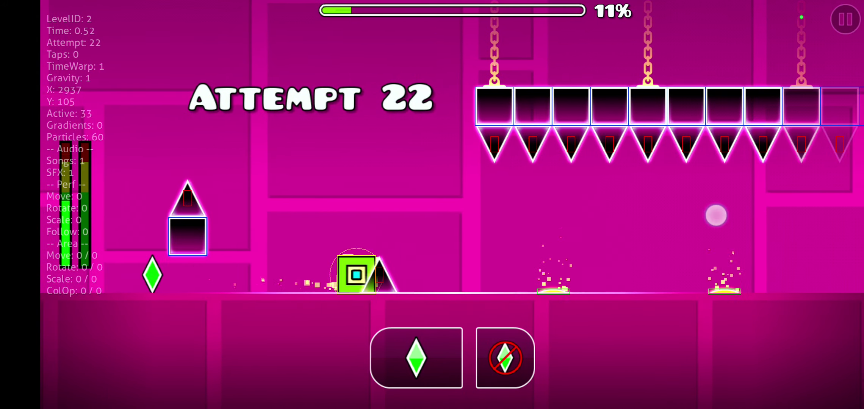
pyautogui.click(432, 205)
pyautogui.click(433, 204)
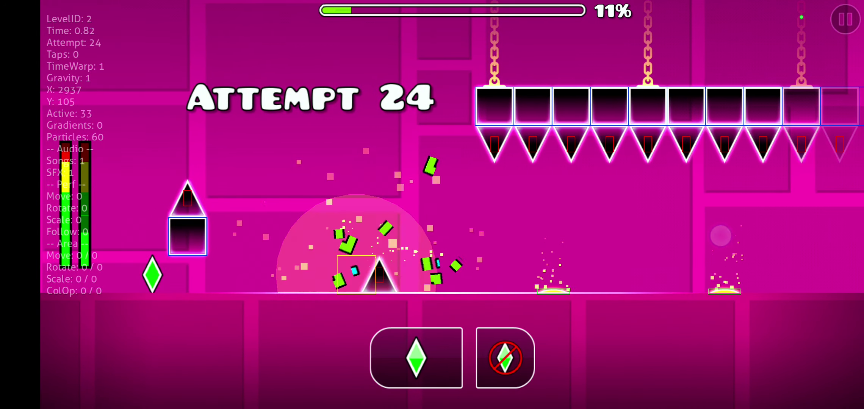
# Work through the ceiling spike section, then pause the practice run at attempt 31
pyautogui.click(432, 204)
pyautogui.click(707, 232)
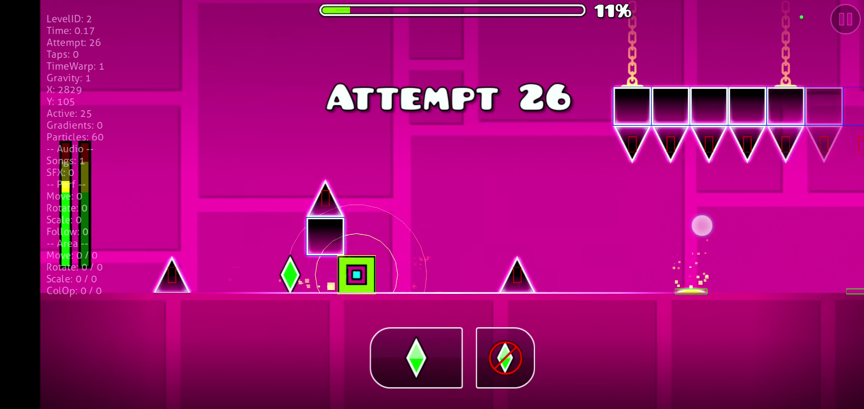
pyautogui.click(708, 232)
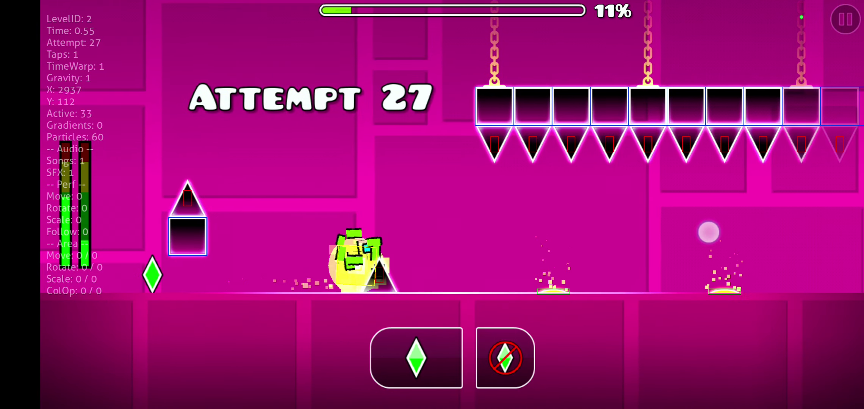
pyautogui.click(708, 223)
pyautogui.click(707, 224)
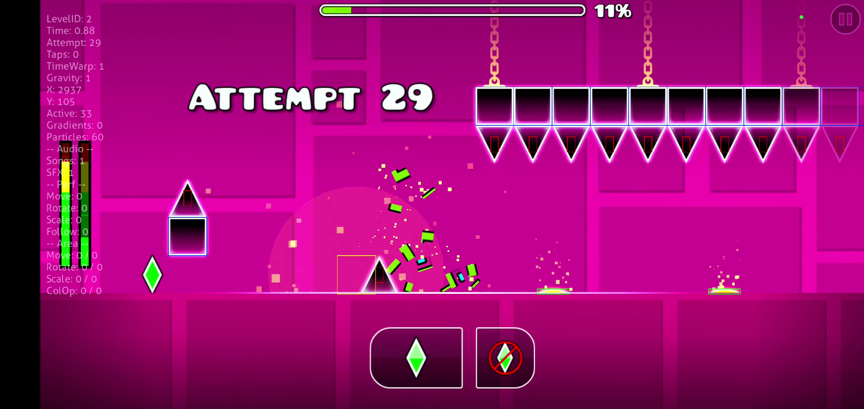
pyautogui.click(707, 223)
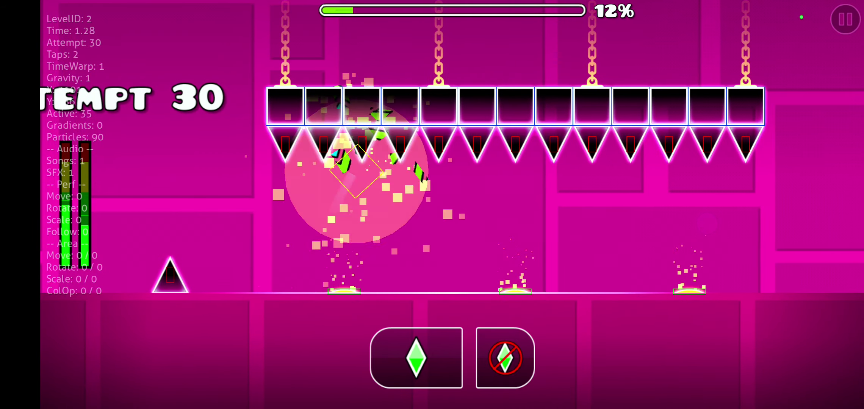
pyautogui.click(845, 19)
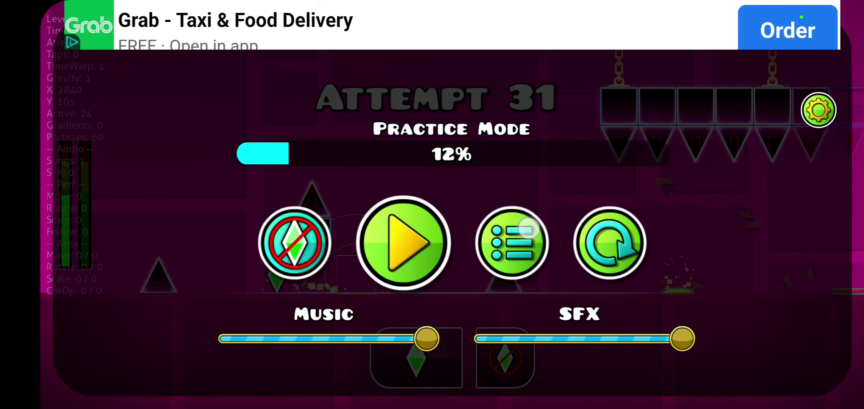
# Exit to the level page, move back to Stereo Madness, and start it
pyautogui.click(528, 230)
pyautogui.click(73, 205)
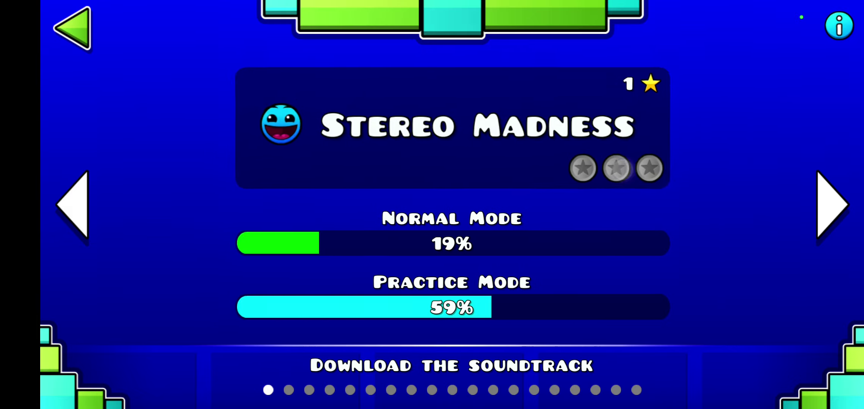
pyautogui.click(453, 129)
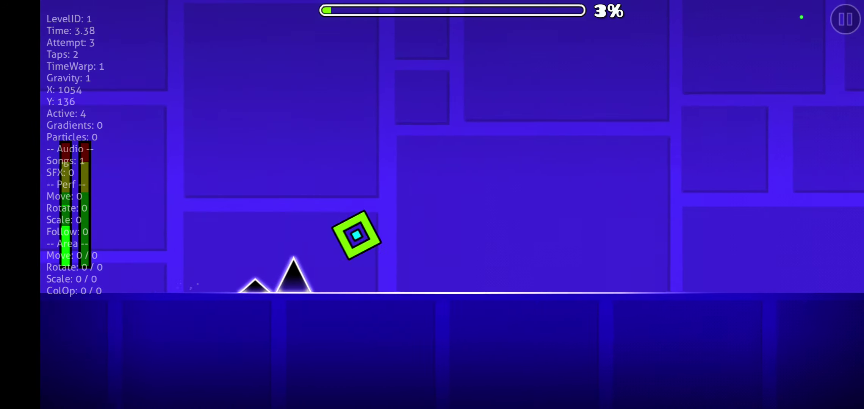
# Jump over Stereo Madness's opening spikes across several retries
pyautogui.press('space')
pyautogui.press('space')
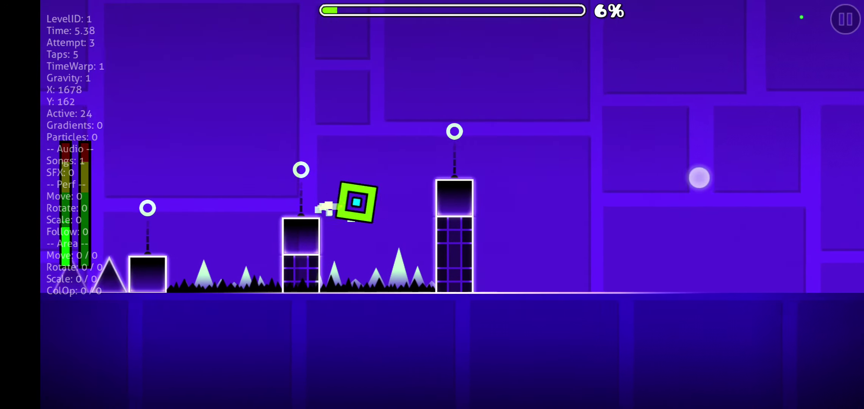
pyautogui.press('space')
pyautogui.press('space')
pyautogui.press('space')
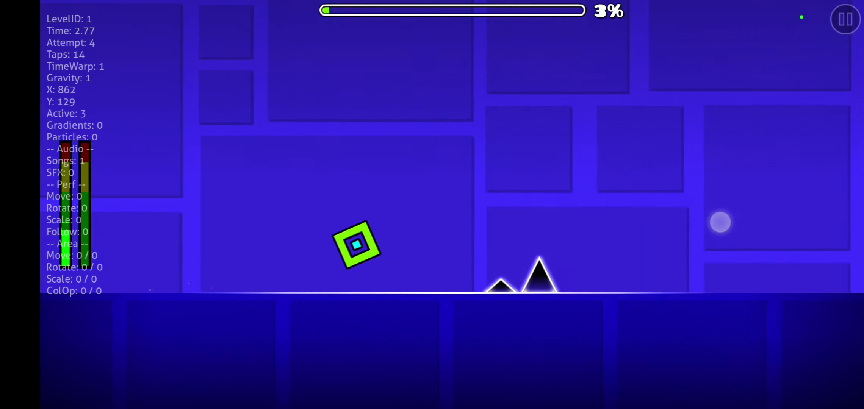
pyautogui.click(724, 234)
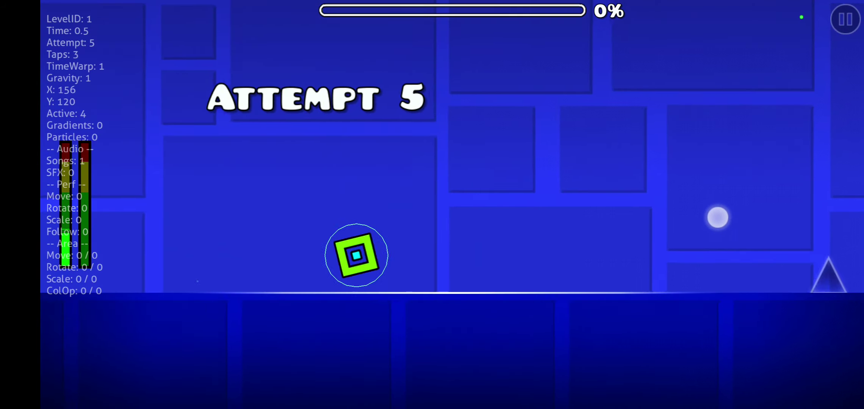
pyautogui.click(716, 217)
pyautogui.click(742, 220)
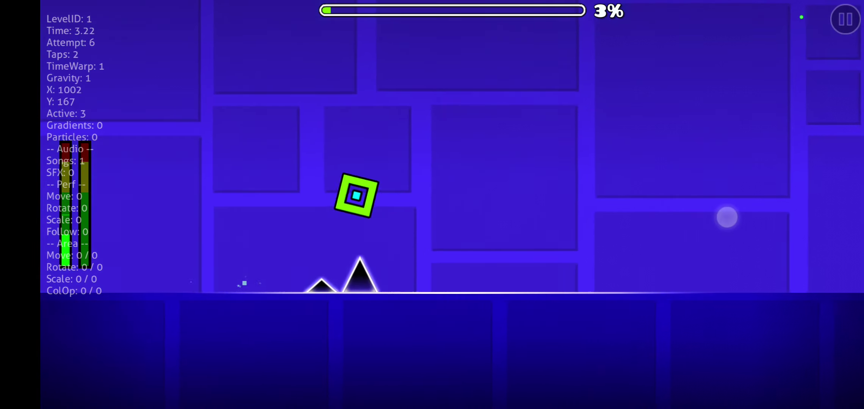
# Jump up onto the pillars, toward the black block, and over the first spike
pyautogui.click(725, 216)
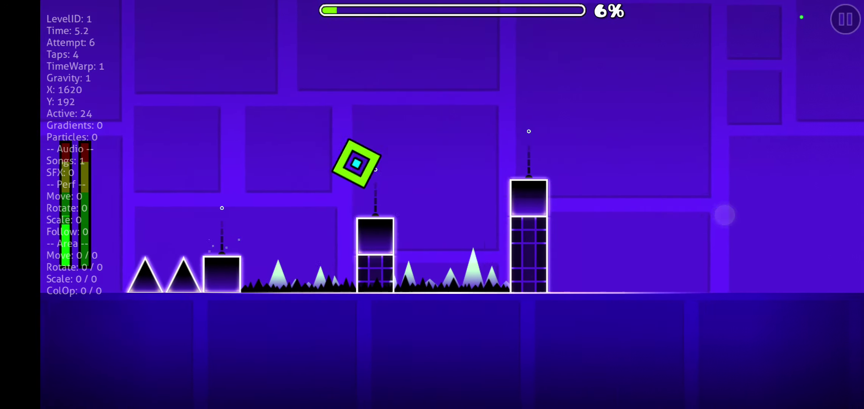
pyautogui.click(721, 200)
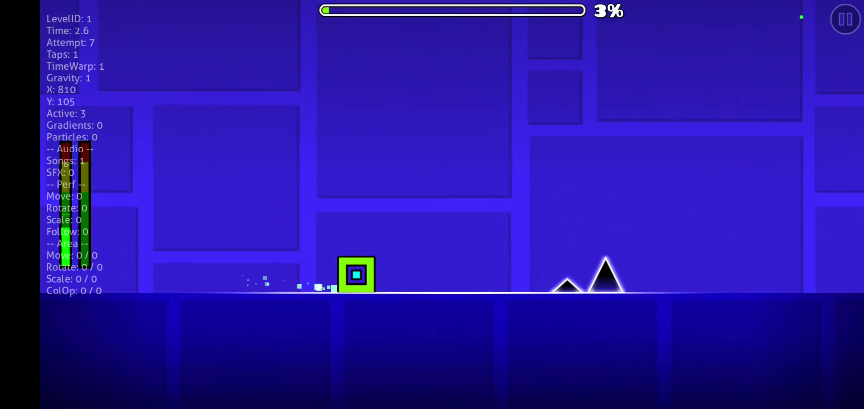
pyautogui.click(723, 203)
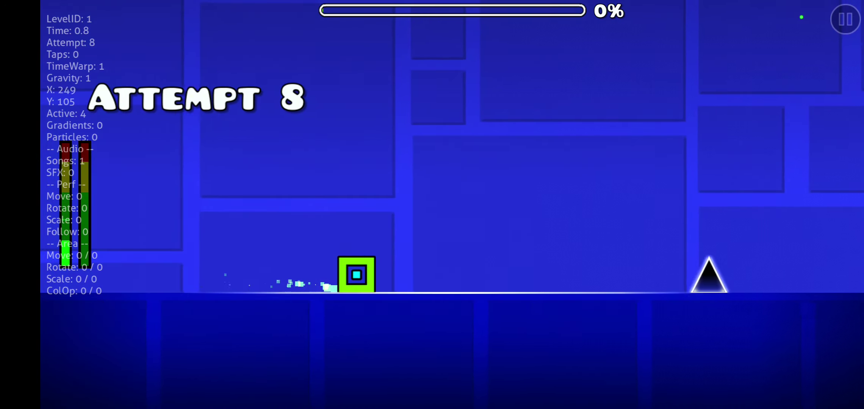
pyautogui.click(723, 203)
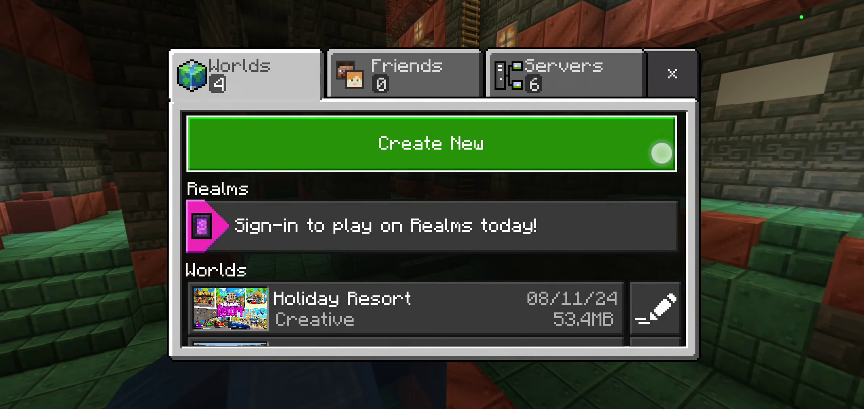
pyautogui.moveTo(662, 153); pyautogui.dragTo(662, 104)
pyautogui.moveTo(569, 204); pyautogui.dragTo(629, 116)
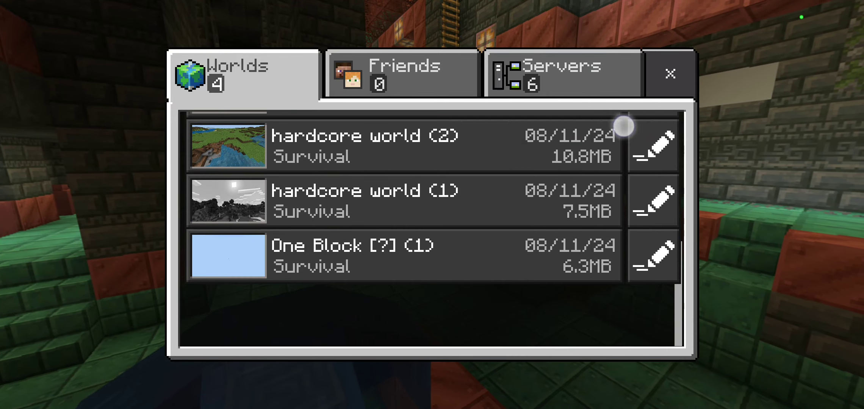
pyautogui.moveTo(574, 201)
pyautogui.mouseDown()
pyautogui.moveTo(601, 126)
pyautogui.moveTo(573, 168)
pyautogui.moveTo(579, 290)
pyautogui.moveTo(652, 392)
pyautogui.mouseUp()
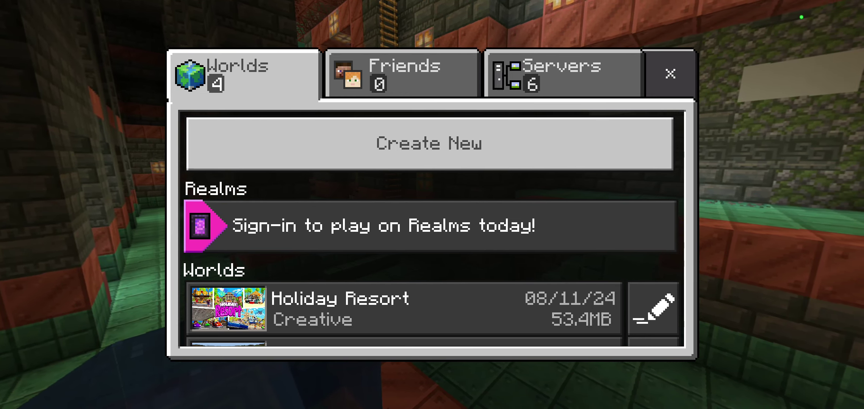
# Scroll down the Worlds list and load the hardcore world (1) entry
pyautogui.moveTo(599, 275); pyautogui.dragTo(619, 158)
pyautogui.click(576, 308)
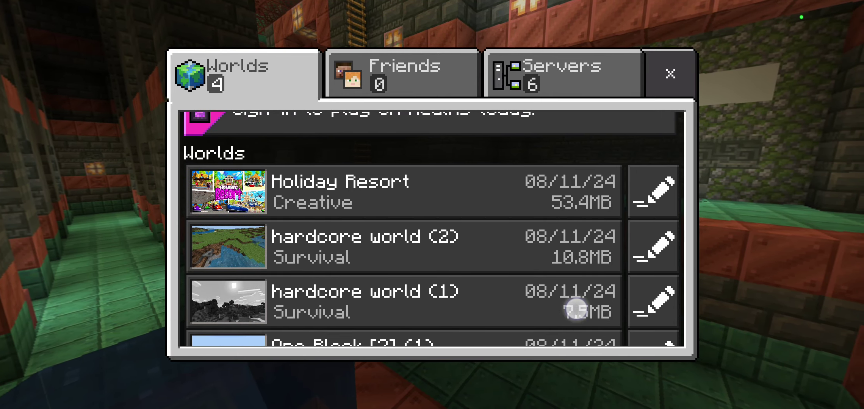